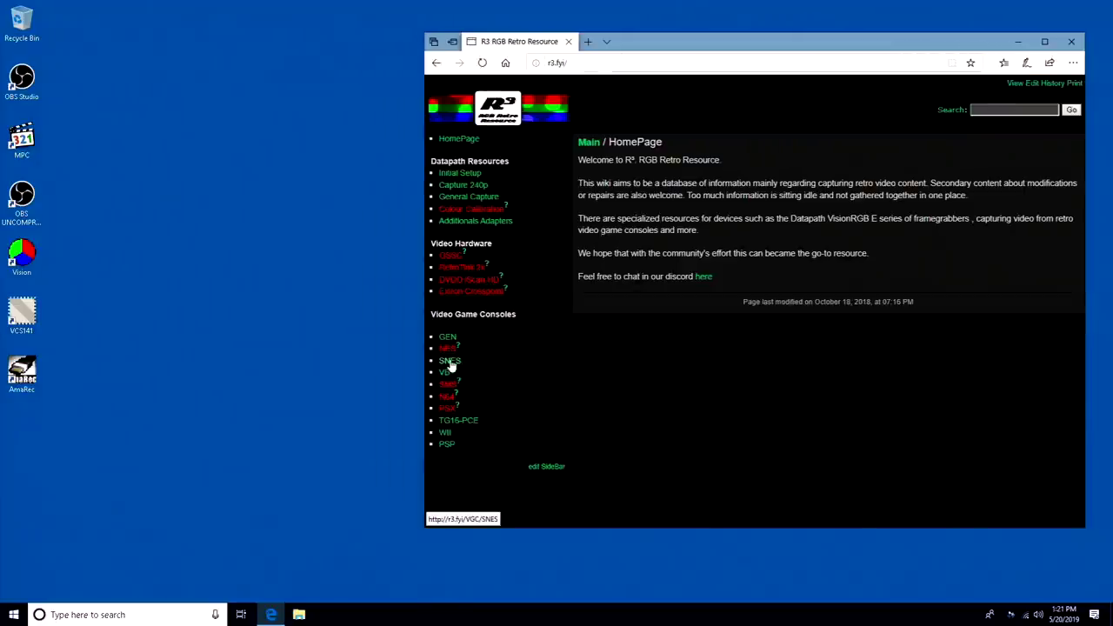
# Open the wiki's SNES Optimal Timing Capture Settings page and launch a Vision capture window beside it
pyautogui.click(448, 362)
pyautogui.doubleClick(22, 256)
# Place the capture window and browser side by side, open the capture properties and reset video adjustments to defaults
pyautogui.moveTo(216, 66); pyautogui.dragTo(229, 66)
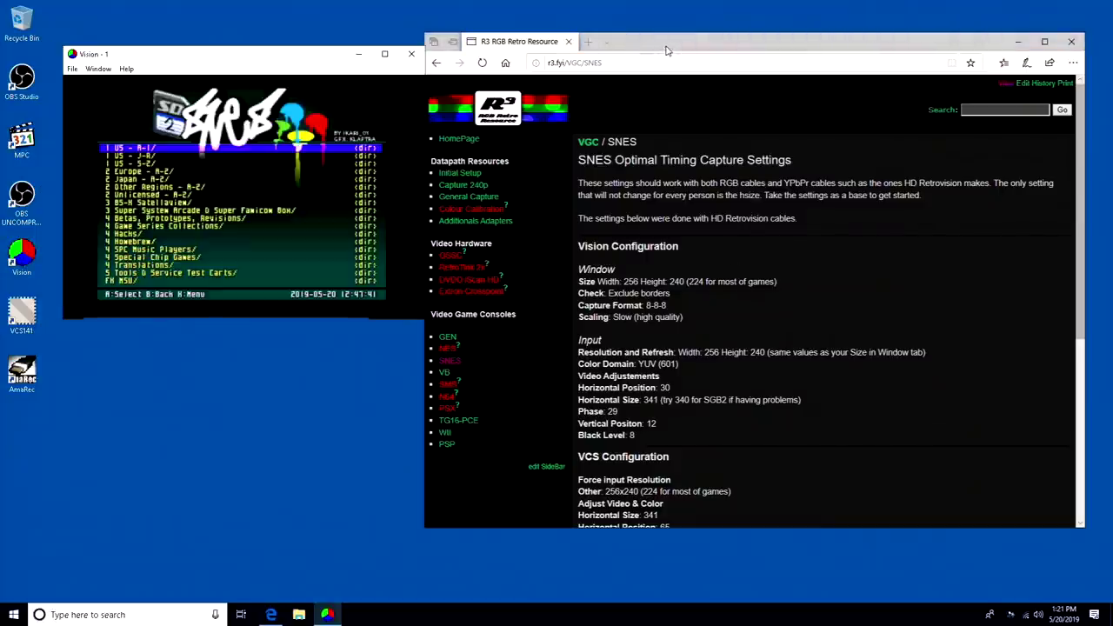
pyautogui.moveTo(667, 41); pyautogui.dragTo(681, 40)
pyautogui.click(99, 69)
pyautogui.click(122, 92)
pyautogui.moveTo(193, 55); pyautogui.dragTo(198, 310)
pyautogui.click(396, 357)
# Exclude borders and apply a 320x250 capture size in the Window settings
pyautogui.click(74, 326)
pyautogui.doubleClick(113, 379)
pyautogui.click(213, 384)
pyautogui.click(369, 560)
# Set the input Horizontal Size to 341, matching the page's recommended value
pyautogui.click(99, 326)
pyautogui.moveTo(241, 309); pyautogui.dragTo(246, 240)
pyautogui.moveTo(672, 392); pyautogui.dragTo(591, 391)
pyautogui.click(143, 413)
pyautogui.click(144, 416)
pyautogui.click(160, 417)
pyautogui.click(209, 412)
# Set horizontal position 31, vertical position 12 and phase 27
pyautogui.moveTo(152, 394); pyautogui.dragTo(146, 397)
pyautogui.click(135, 394)
pyautogui.click(136, 394)
pyautogui.click(209, 444)
pyautogui.moveTo(160, 428); pyautogui.dragTo(188, 433)
pyautogui.click(135, 428)
# Cancel and undo all property changes, move the capture window, and close the browser
pyautogui.click(322, 490)
pyautogui.click(581, 346)
pyautogui.moveTo(152, 55); pyautogui.dragTo(184, 74)
pyautogui.click(519, 54)
pyautogui.click(581, 33)
# Launch OBS and add a Webcam video capture source at the bottom-right corner
pyautogui.doubleClick(22, 80)
pyautogui.moveTo(733, 49); pyautogui.dragTo(727, 51)
pyautogui.click(558, 426)
pyautogui.click(622, 370)
pyautogui.press('Return')
pyautogui.press('Return')
pyautogui.moveTo(571, 143); pyautogui.dragTo(841, 270)
# Add a Logo image source using the RetroRGB logo file from the E: drive
pyautogui.click(557, 425)
pyautogui.click(591, 289)
pyautogui.press('Escape')
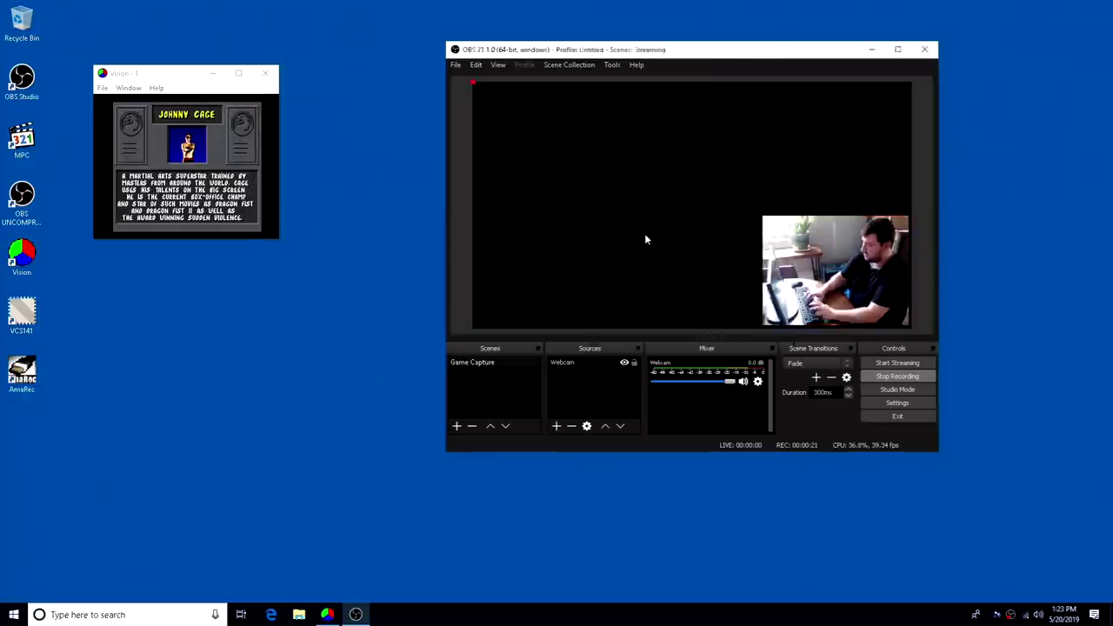
pyautogui.click(865, 325)
pyautogui.click(539, 232)
pyautogui.doubleClick(676, 191)
pyautogui.click(831, 414)
# Shrink the RetroRGB logo and place it top-right, just above the webcam
pyautogui.moveTo(817, 88); pyautogui.dragTo(613, 284)
pyautogui.moveTo(553, 316); pyautogui.dragTo(771, 176)
pyautogui.moveTo(748, 213); pyautogui.dragTo(780, 173)
pyautogui.moveTo(830, 131); pyautogui.dragTo(834, 146)
# Add an audio input capture source using the Xonar SoundCard microphone
pyautogui.click(557, 425)
pyautogui.click(633, 217)
pyautogui.click(728, 336)
pyautogui.click(588, 105)
pyautogui.click(612, 129)
pyautogui.click(833, 410)
# Add a Video Capture Device source named 'Datapath'
pyautogui.click(556, 425)
pyautogui.click(651, 371)
pyautogui.write('Datapath')
pyautogui.press('Return')
# Set the Datapath source to a custom 320x250 resolution
pyautogui.click(634, 309)
pyautogui.click(635, 324)
pyautogui.write('20')
pyautogui.doubleClick(636, 323)
pyautogui.press('BackSpace')
pyautogui.press('BackSpace')
pyautogui.write('250')
# Choose XRGB format, 709 colour space and Full range, then place the capture centre-left
pyautogui.click(611, 351)
pyautogui.click(588, 369)
pyautogui.click(589, 369)
pyautogui.click(589, 381)
pyautogui.click(589, 382)
pyautogui.click(590, 398)
pyautogui.moveTo(893, 275); pyautogui.dragTo(895, 322)
pyautogui.click(831, 411)
pyautogui.moveTo(548, 154); pyautogui.dragTo(602, 233)
# Open the game capture's transform settings and compute 320 × 5 in Calculator
pyautogui.rightClick(562, 198)
pyautogui.moveTo(653, 435)
pyautogui.click(714, 434)
pyautogui.click(13, 614)
pyautogui.write('calc')
pyautogui.press('Return')
pyautogui.write('320 × 5')
pyautogui.press('Return')
# Set the game capture size to 1600x1250, close Calculator, and nudge the capture into place
pyautogui.click(580, 200)
pyautogui.write('1600')
pyautogui.press('Return')
pyautogui.press('Tab')
pyautogui.press('Home')
pyautogui.write('1')
pyautogui.moveTo(352, 85); pyautogui.dragTo(337, 115)
pyautogui.click(461, 116)
pyautogui.click(829, 330)
pyautogui.moveTo(677, 192); pyautogui.dragTo(674, 189)
# Apply Point scale filtering to the game capture
pyautogui.rightClick(658, 232)
pyautogui.moveTo(776, 535)
pyautogui.click(820, 550)
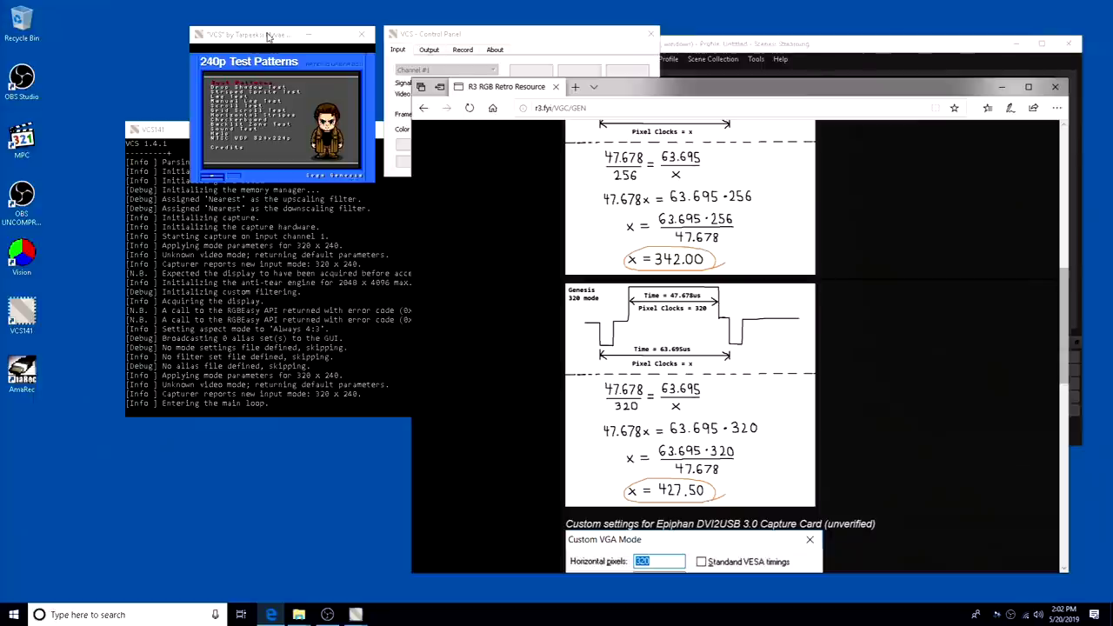
# Bring the VCS test-pattern window and the VCS Control Panel back to the front
pyautogui.moveTo(269, 35); pyautogui.dragTo(266, 32)
pyautogui.click(474, 37)
# Launch Calculator from the Start menu and move it aside
pyautogui.click(14, 614)
pyautogui.click(465, 88)
pyautogui.click(14, 614)
pyautogui.write('calc')
pyautogui.press('Return')
pyautogui.moveTo(296, 226); pyautogui.dragTo(263, 220)
# Set horizontal size 427, horizontal position 84 and vertical position 12 in the video adjustments
pyautogui.click(470, 164)
pyautogui.doubleClick(564, 235)
pyautogui.write('427')
pyautogui.press('Return')
pyautogui.click(585, 250)
pyautogui.click(586, 250)
pyautogui.click(586, 249)
pyautogui.click(586, 250)
pyautogui.click(585, 249)
pyautogui.click(586, 250)
pyautogui.click(626, 263)
# Raise the phase to 8 and close the video adjustments
pyautogui.moveTo(598, 278); pyautogui.dragTo(606, 279)
pyautogui.click(626, 279)
pyautogui.click(565, 235)
pyautogui.click(644, 164)
# Compute 320×6 in Calculator and force a 1920 x 240 input resolution
pyautogui.click(622, 164)
pyautogui.click(622, 164)
pyautogui.click(168, 289)
pyautogui.write('320*6=')
pyautogui.moveTo(522, 76); pyautogui.dragTo(590, 82)
pyautogui.click(627, 103)
# Compute 427.5×6 = 2,565 and enter 2565 as the horizontal size
pyautogui.click(471, 163)
pyautogui.click(244, 226)
pyautogui.write('427.5*6')
pyautogui.press('Return')
pyautogui.doubleClick(568, 234)
pyautogui.write('2565')
# Set vertical position 12, horizontal position 440 and phase 29
pyautogui.click(626, 264)
pyautogui.moveTo(600, 249); pyautogui.dragTo(683, 246)
pyautogui.moveTo(598, 278); pyautogui.dragTo(549, 289)
# Close the video adjustments and Calculator, and move the VCS Control Panel higher
pyautogui.click(643, 165)
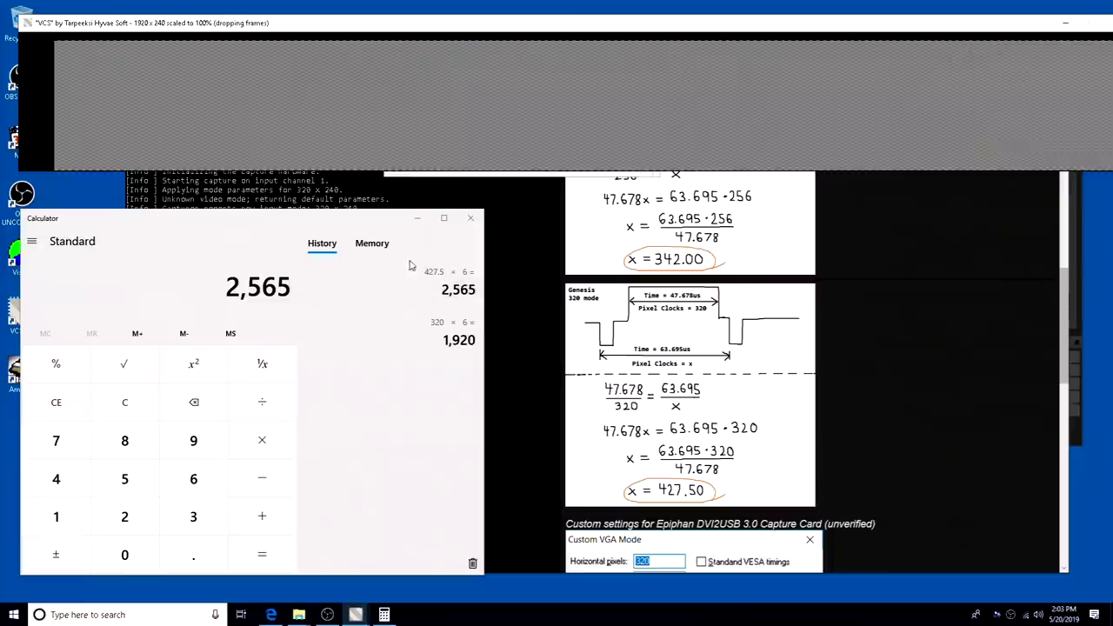
pyautogui.click(470, 218)
pyautogui.click(477, 176)
pyautogui.moveTo(489, 36); pyautogui.dragTo(368, 227)
# Enable a custom output resolution in VCS and set the width to 320
pyautogui.click(307, 242)
pyautogui.click(398, 261)
pyautogui.doubleClick(489, 260)
pyautogui.write('320')
# Raise the input phase to about 5 in the video and colour adjustments
pyautogui.click(277, 242)
pyautogui.click(337, 354)
pyautogui.moveTo(597, 278)
pyautogui.mouseDown()
pyautogui.moveTo(624, 283)
pyautogui.moveTo(593, 282)
pyautogui.mouseUp()
pyautogui.click(643, 164)
# Move the VCS panel aside and clear away Edge so OBS Studio is in front
pyautogui.moveTo(405, 229); pyautogui.dragTo(365, 26)
pyautogui.click(1055, 86)
pyautogui.moveTo(715, 51); pyautogui.dragTo(664, 44)
# Add a Window Capture source of the VCS window and drag it down-right in the preview
pyautogui.click(647, 423)
pyautogui.click(705, 379)
pyautogui.click(819, 328)
pyautogui.click(711, 321)
pyautogui.click(745, 345)
pyautogui.click(924, 405)
pyautogui.moveTo(614, 94); pyautogui.dragTo(640, 154)
# Open Edit Transform for the VCS Window Capture, showing 320 x 240 at position 117, 261
pyautogui.rightClick(625, 158)
pyautogui.moveTo(705, 402)
pyautogui.click(802, 412)
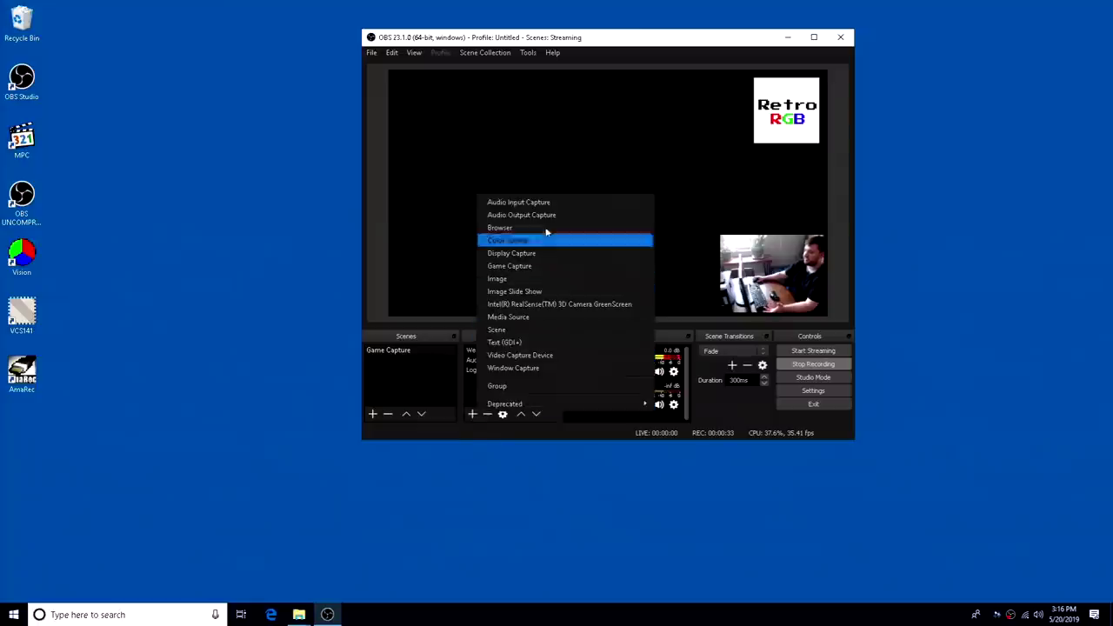
# Create a Video Capture Device source with a custom 1920x1080 resolution
pyautogui.click(566, 355)
pyautogui.click(643, 322)
pyautogui.click(502, 296)
pyautogui.click(500, 308)
pyautogui.write('1920x1080')
# Set the capture's video format to XRGB and the YUV colour range to Full
pyautogui.click(548, 339)
pyautogui.click(542, 357)
pyautogui.click(516, 370)
pyautogui.click(515, 371)
pyautogui.click(515, 371)
pyautogui.click(511, 385)
pyautogui.scroll(-2, 806, 306)
# Apply the capture settings so the Mortal Kombat feed appears beside the logo and webcam
pyautogui.click(739, 398)
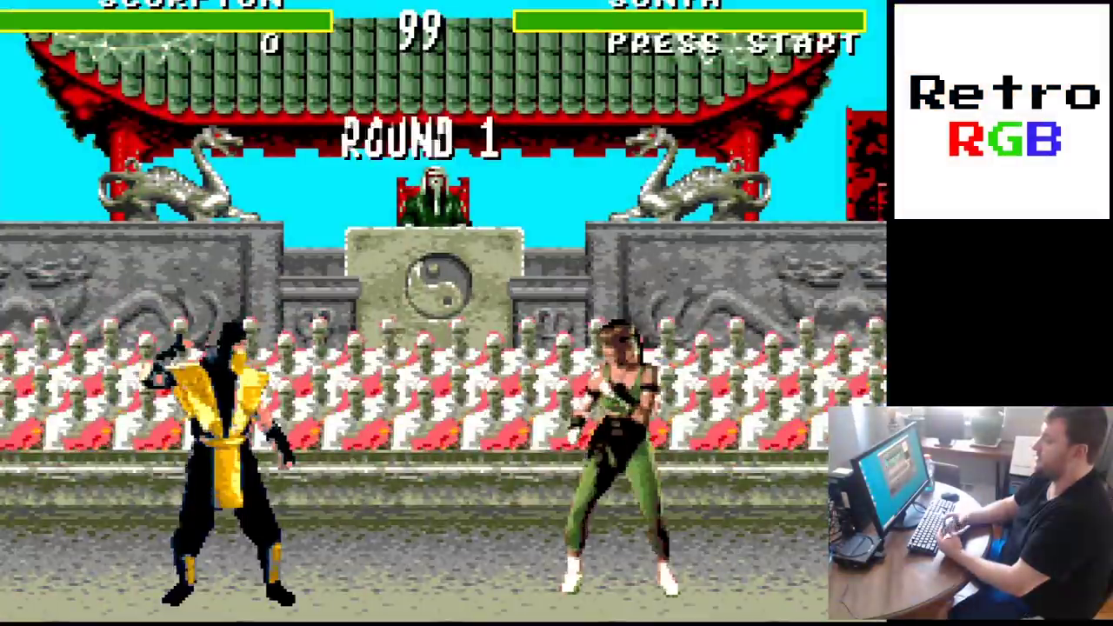